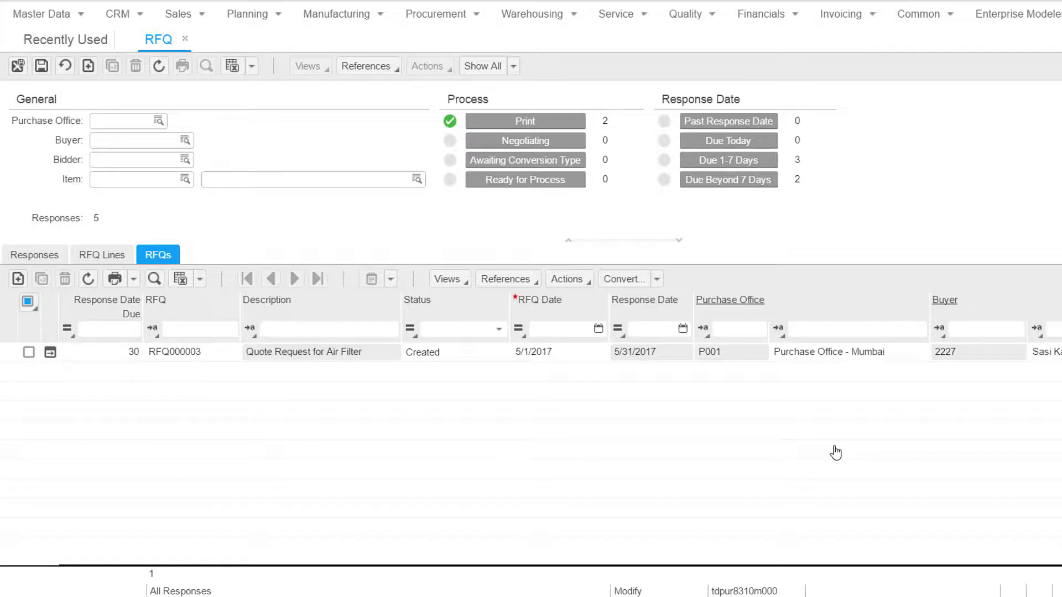
Open RFQ000003's bidders and confirm the EMAIL recipient set has mail enabled for both.
left_click(50, 353)
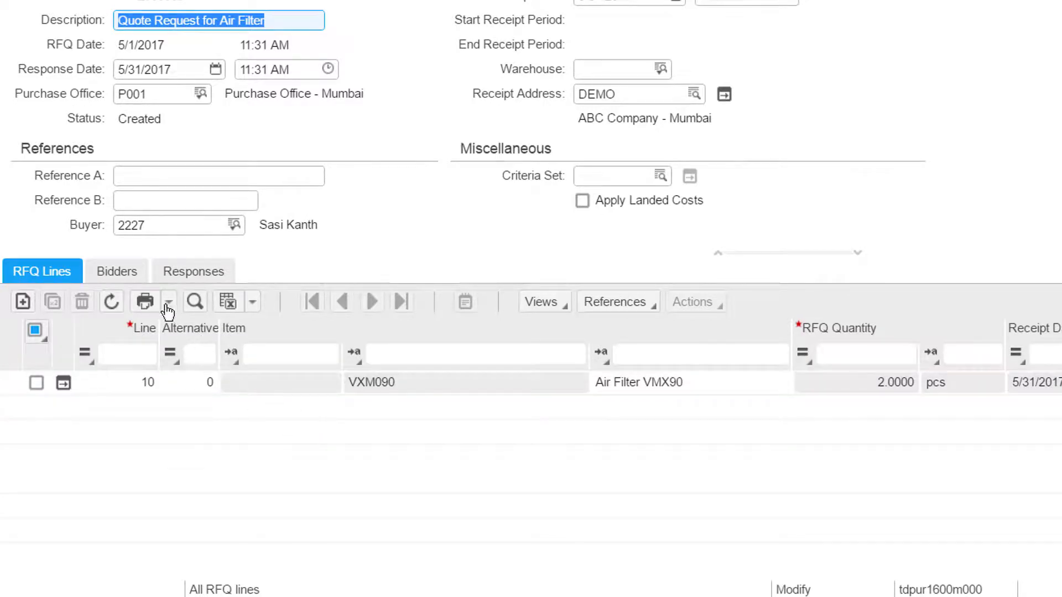
left_click(133, 277)
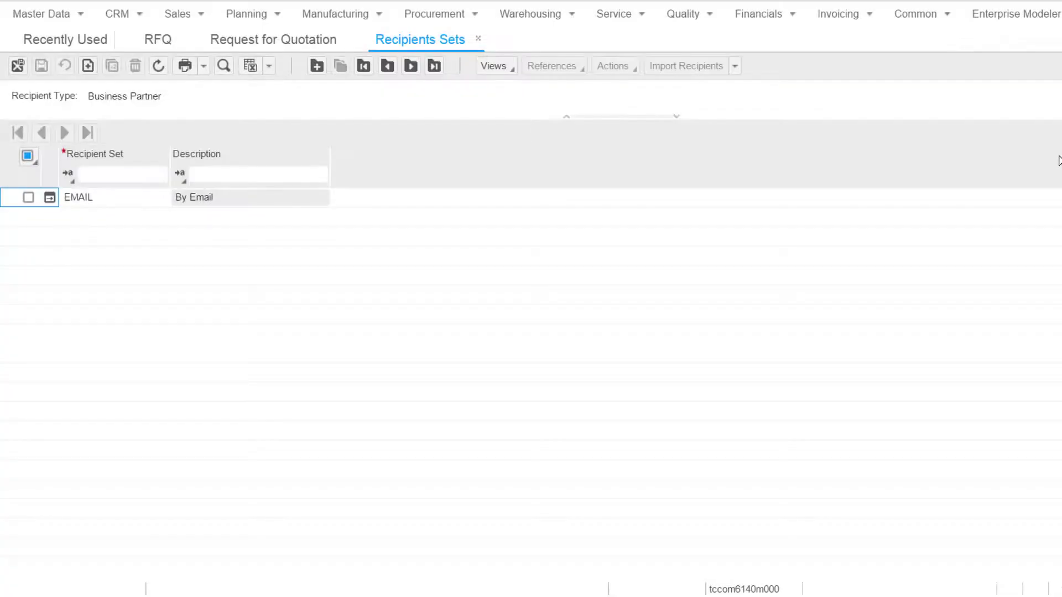
left_click(50, 199)
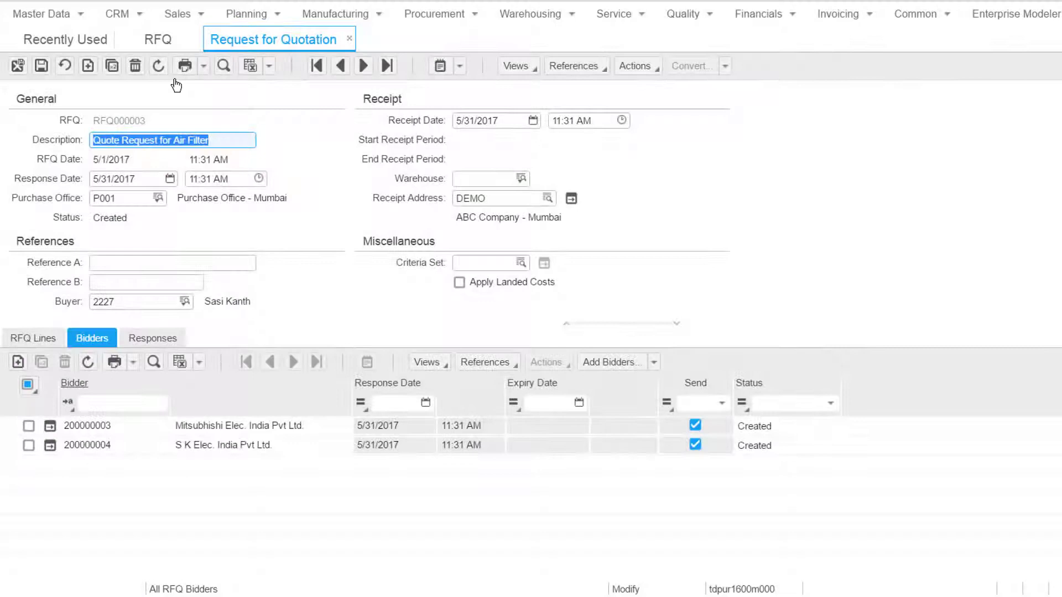
Print RFQ000003 with Document Output Management as the output device.
left_click(184, 71)
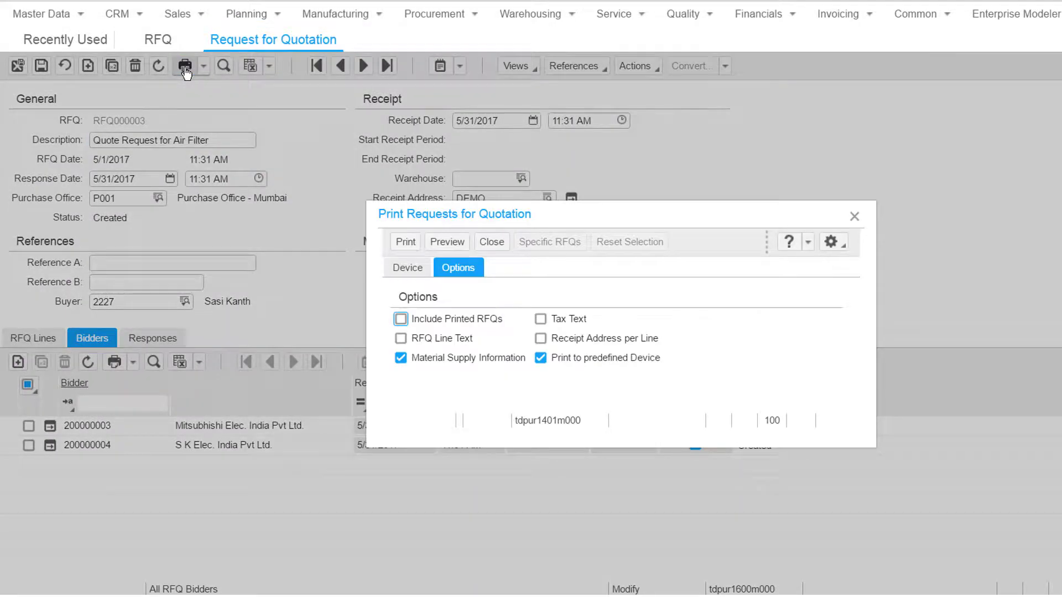
left_click(414, 274)
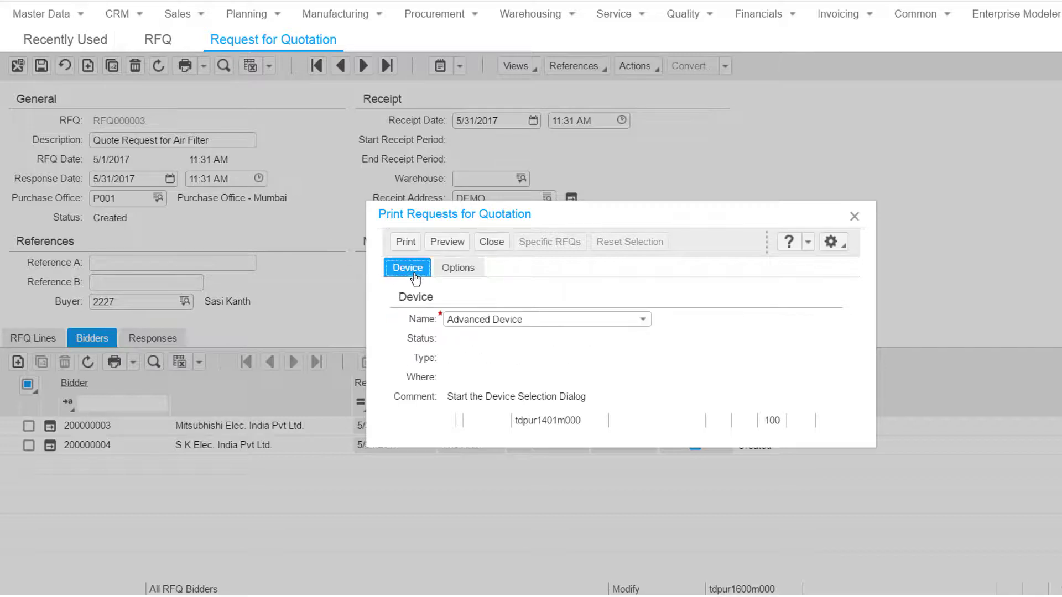
left_click(563, 326)
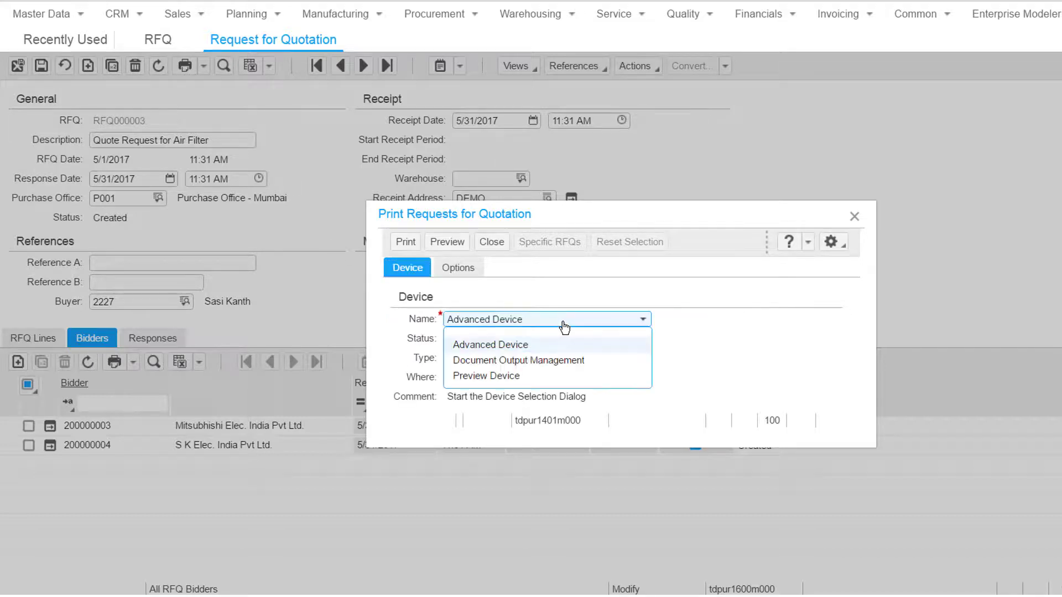
left_click(572, 360)
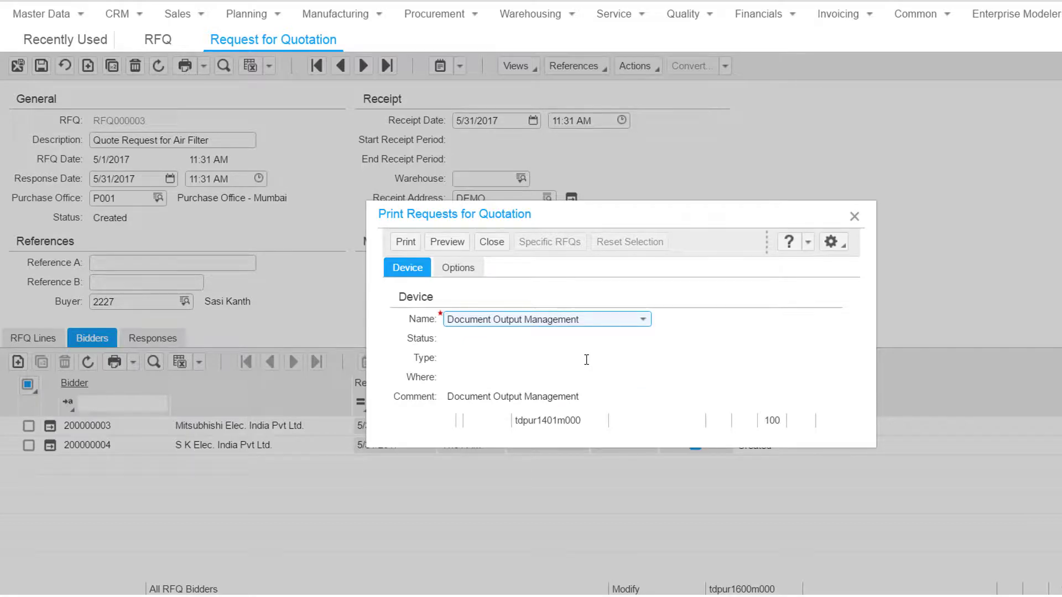
left_click(406, 242)
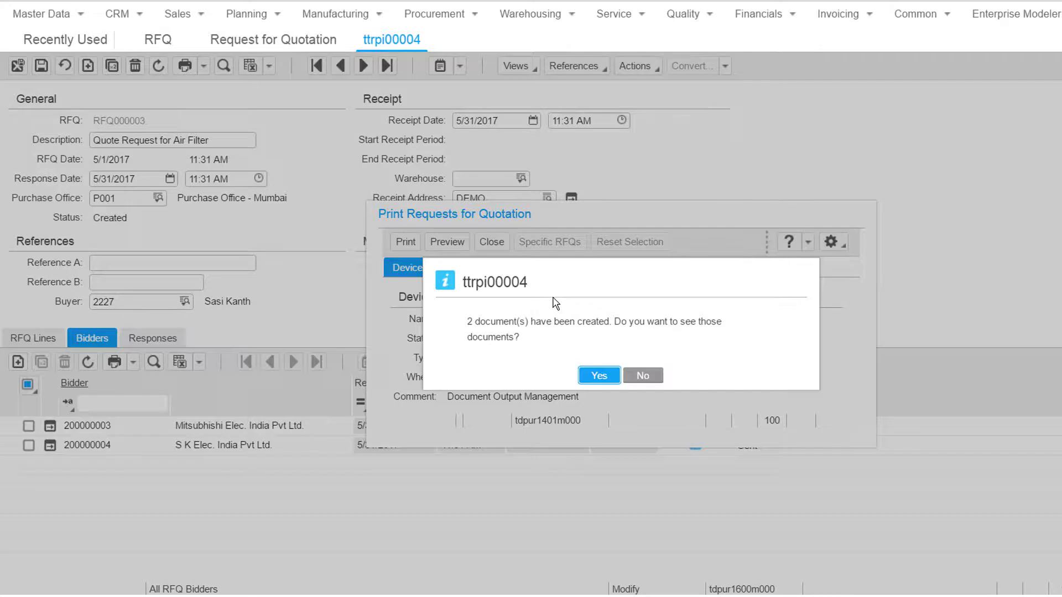
View the two new RFQ000003 documents and check that both are Prepared.
left_click(599, 376)
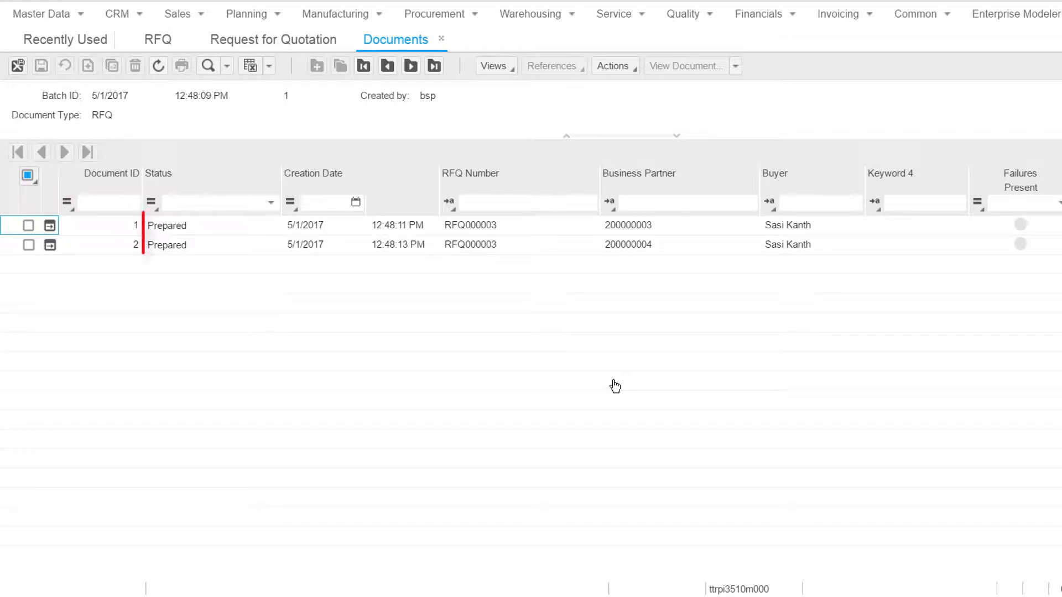
left_click(27, 227)
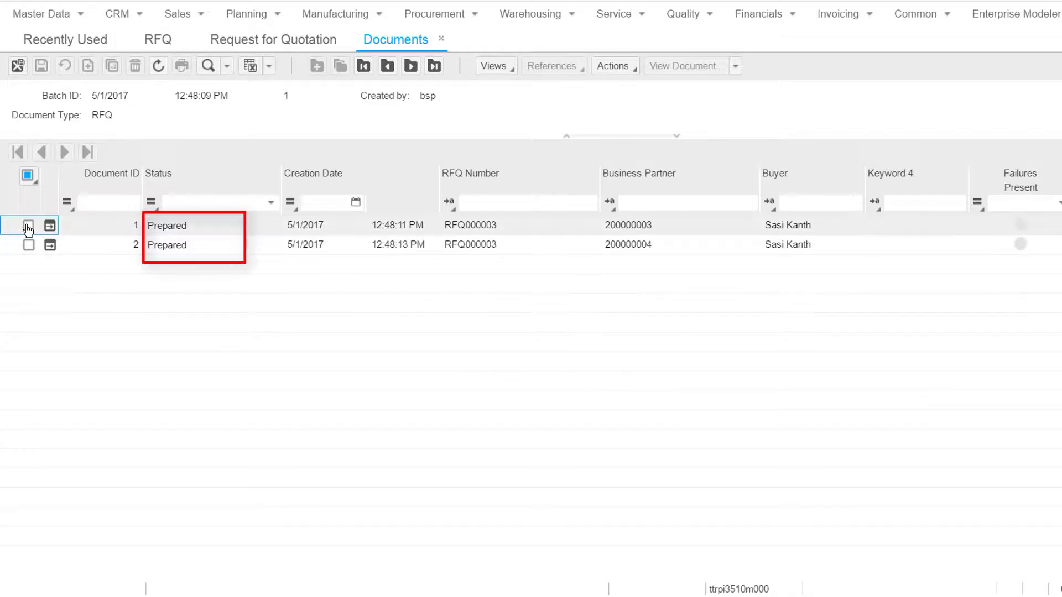
left_click(27, 227)
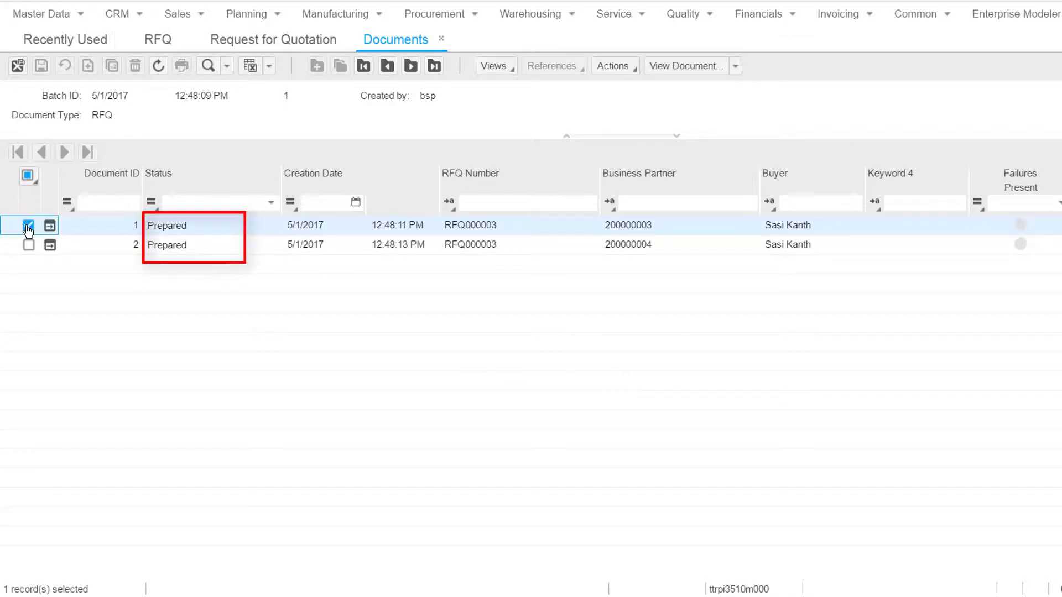
left_click(28, 247)
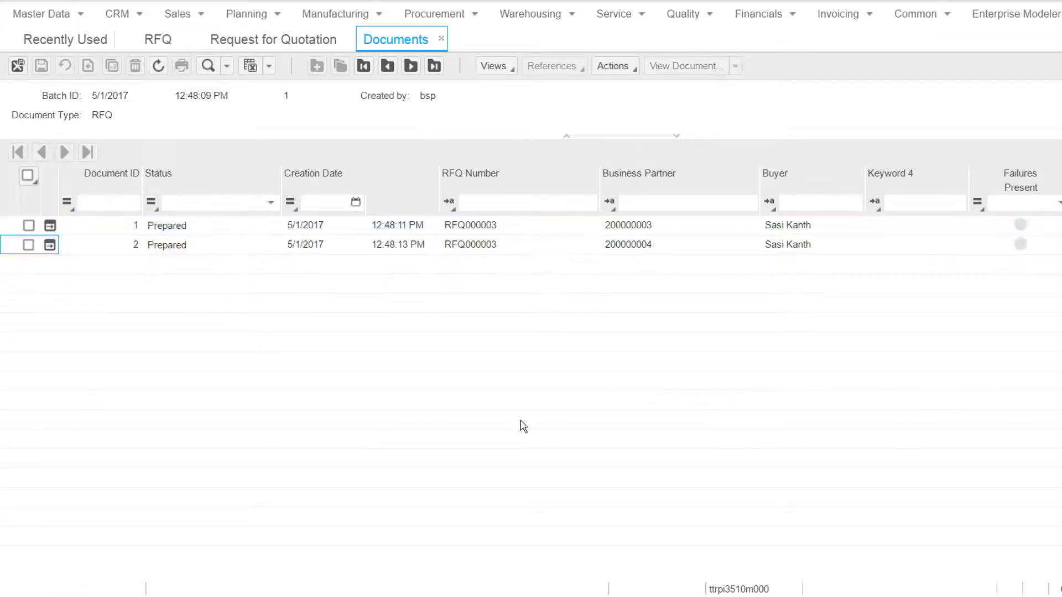
Run Document Rendering and Distribution as a daemon with query wait time 10.
left_click(71, 55)
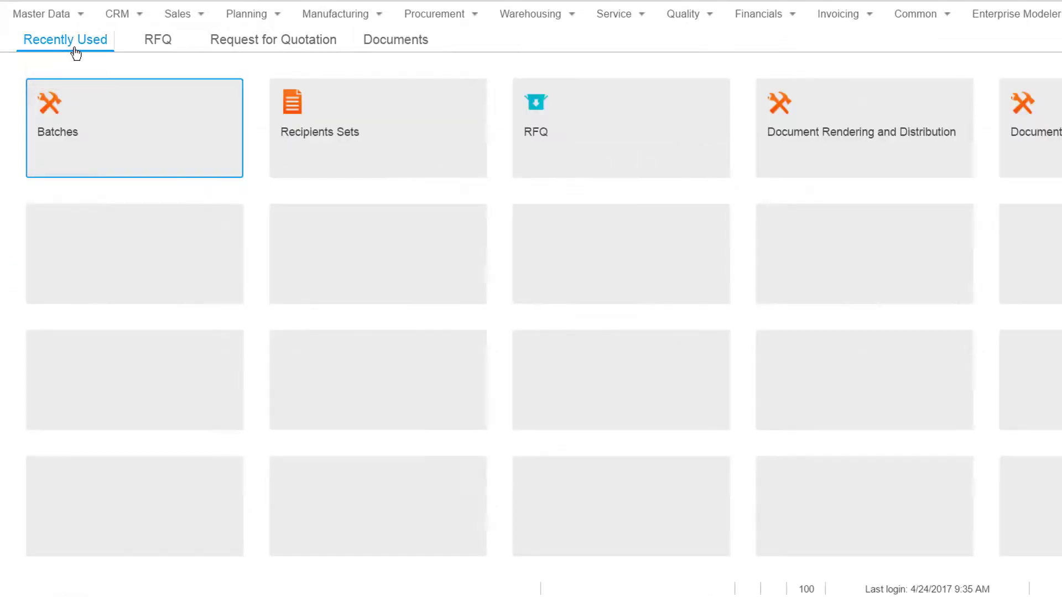
left_click(848, 172)
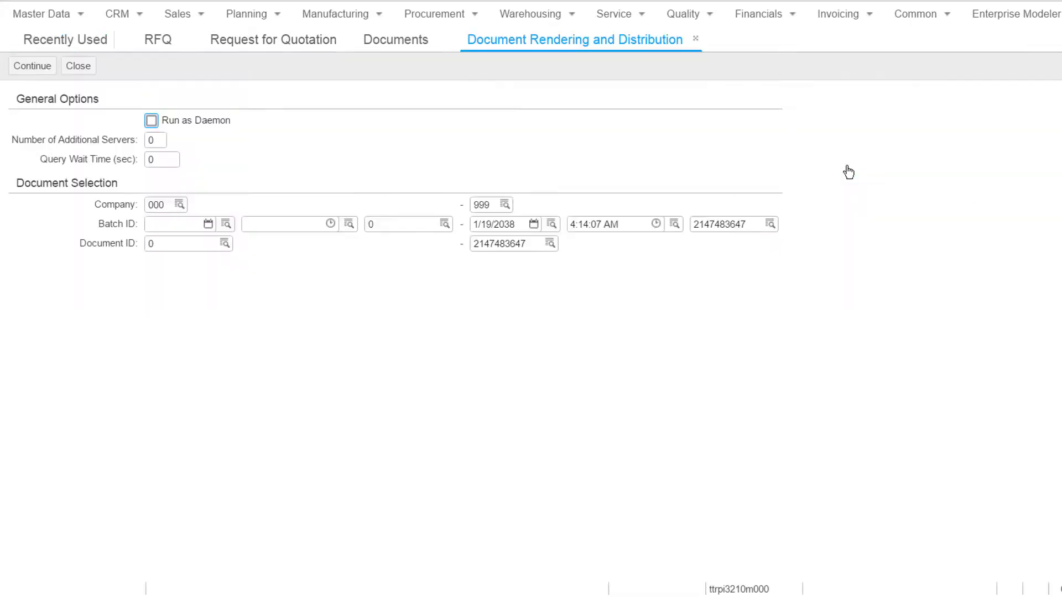
left_click(160, 128)
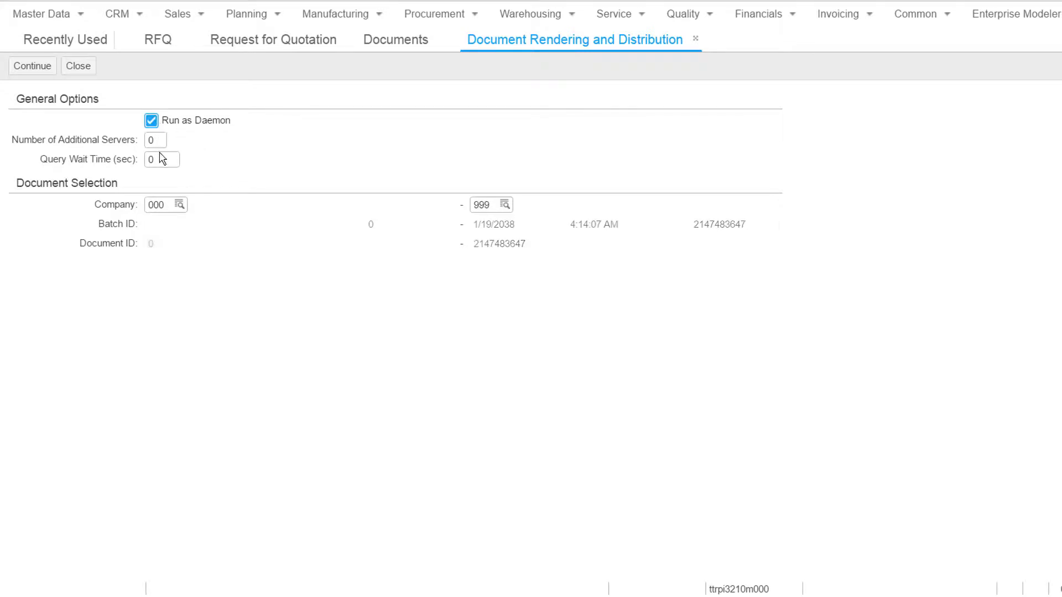
double_click(159, 158)
type("1")
type("0")
left_click(44, 70)
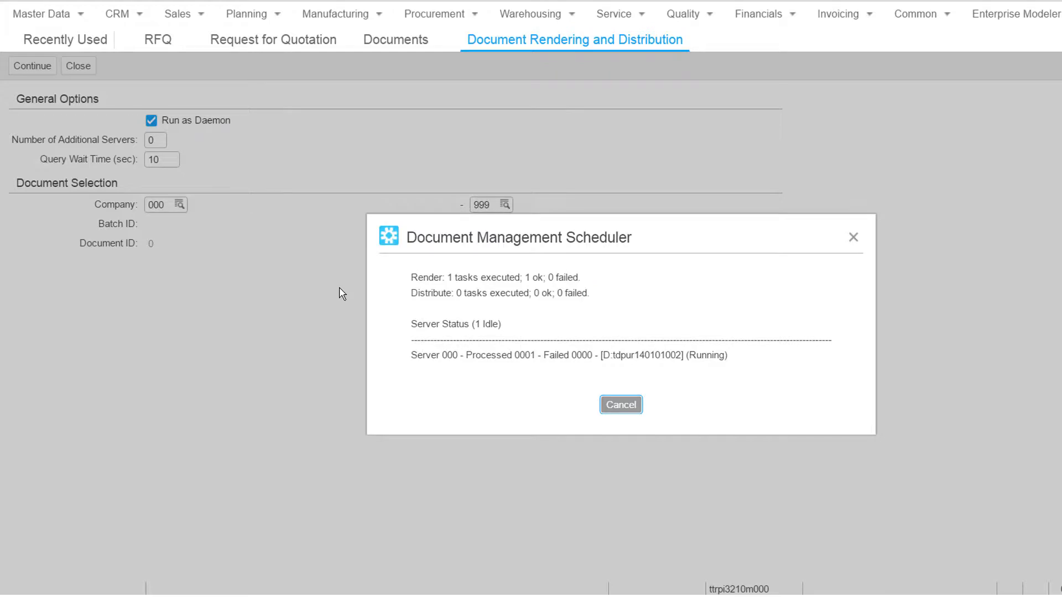
Show document 1's sent email and its RFQ PDF and Terms & Conditions attachments.
left_click(386, 46)
left_click(28, 225)
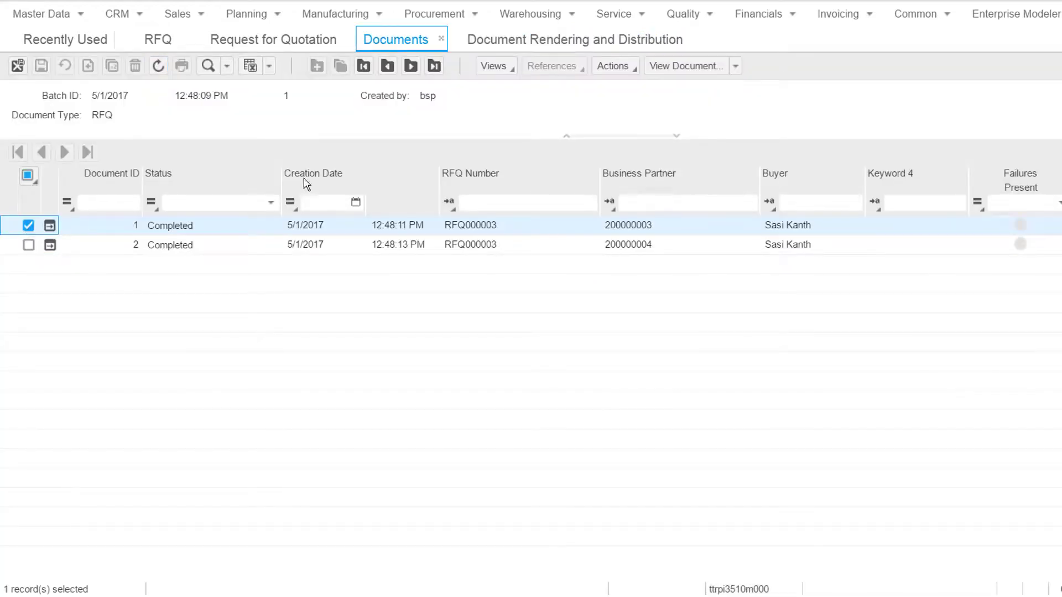
left_click(670, 74)
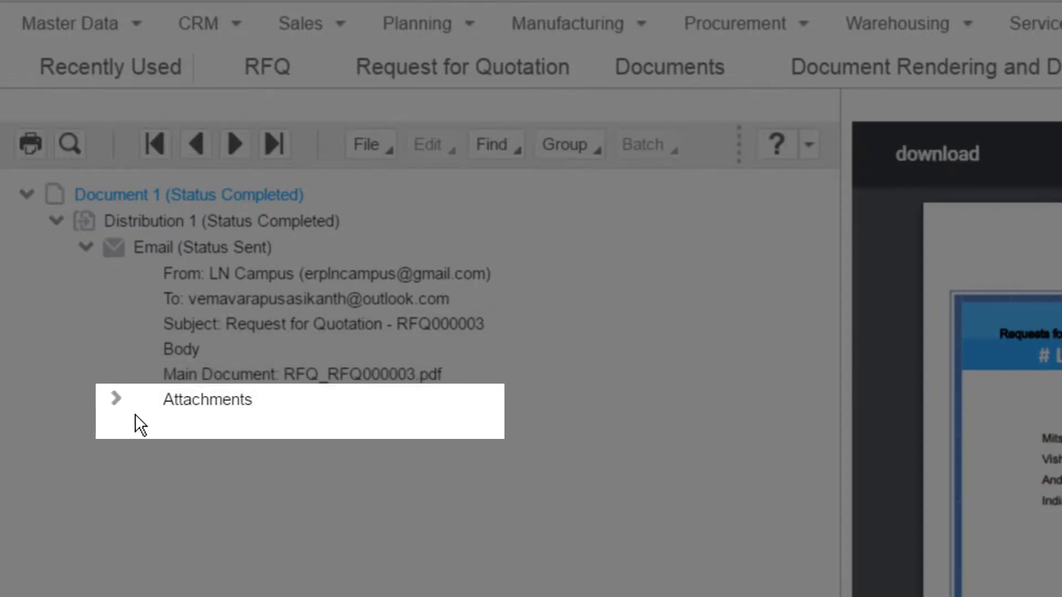
left_click(117, 401)
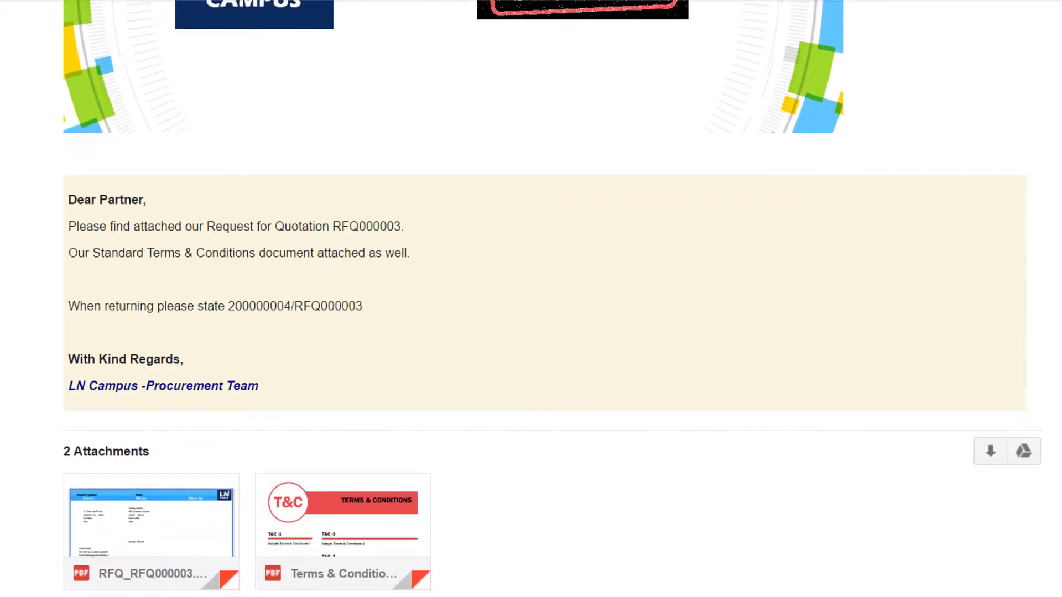
mouse_move(151, 531)
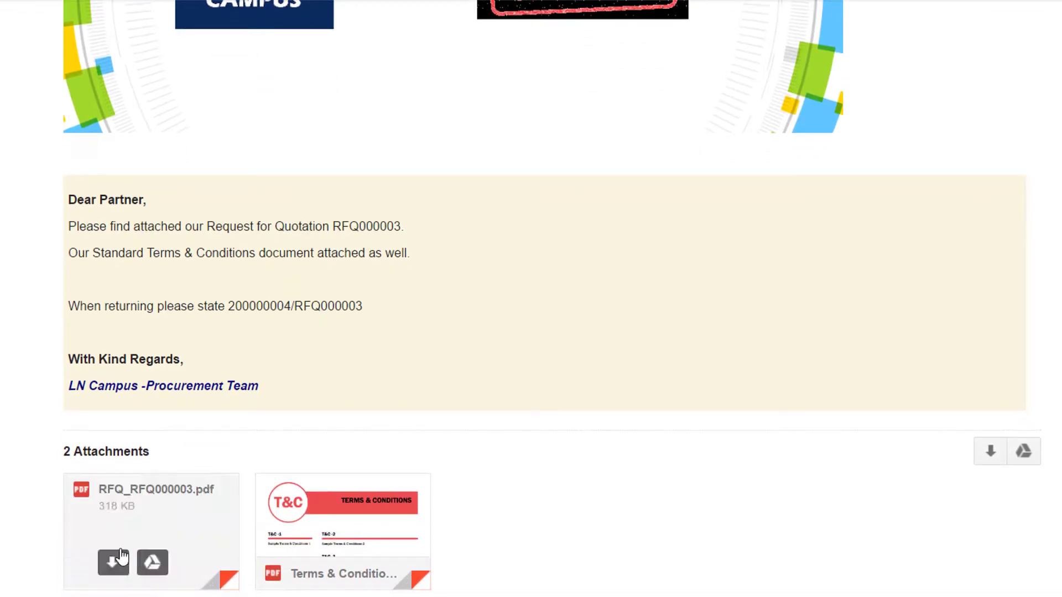
left_click(117, 534)
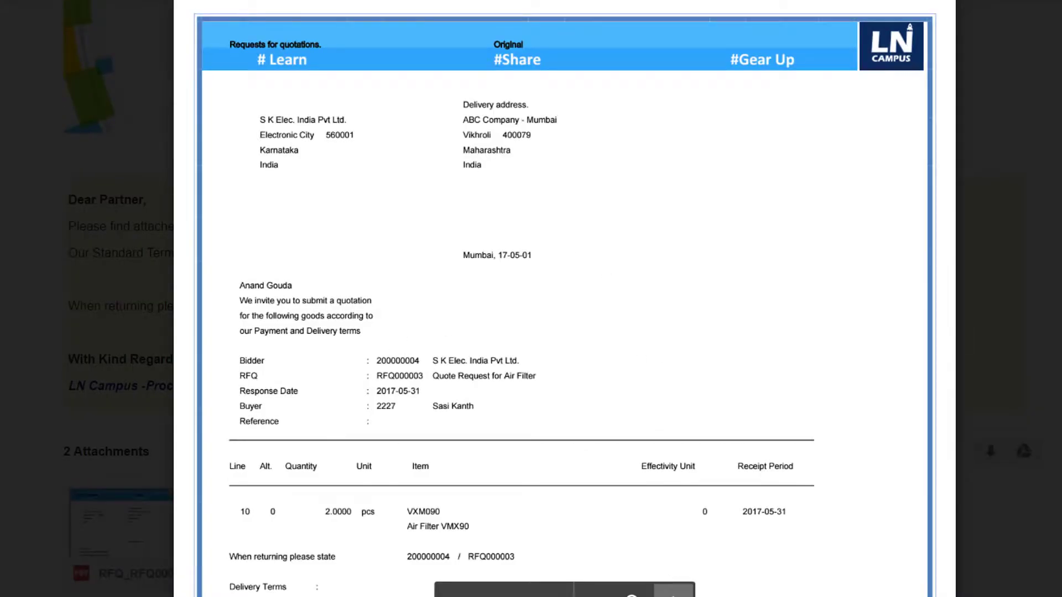
key("Escape")
mouse_move(343, 530)
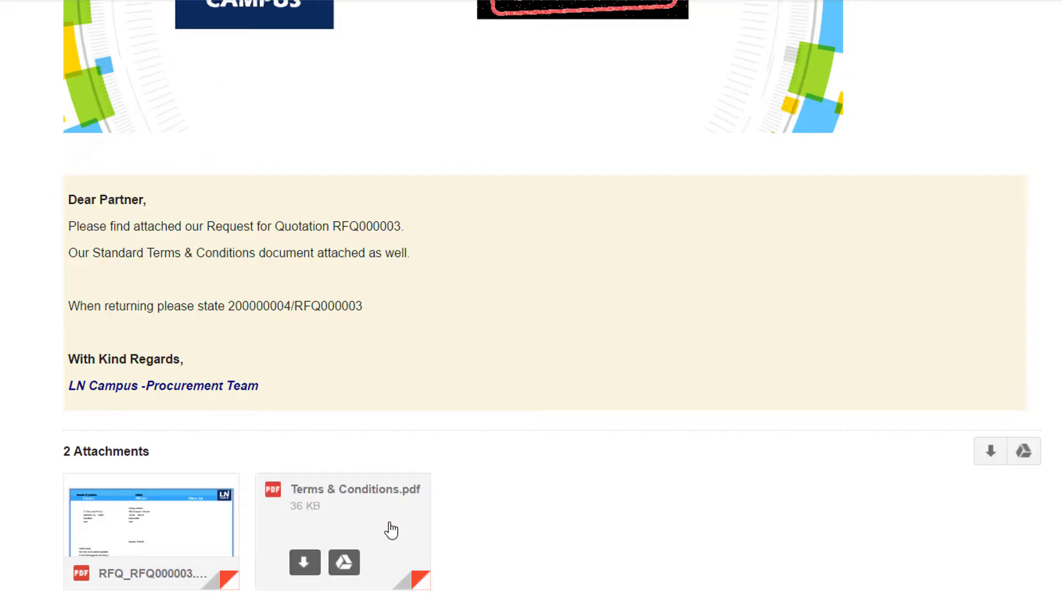
left_click(391, 530)
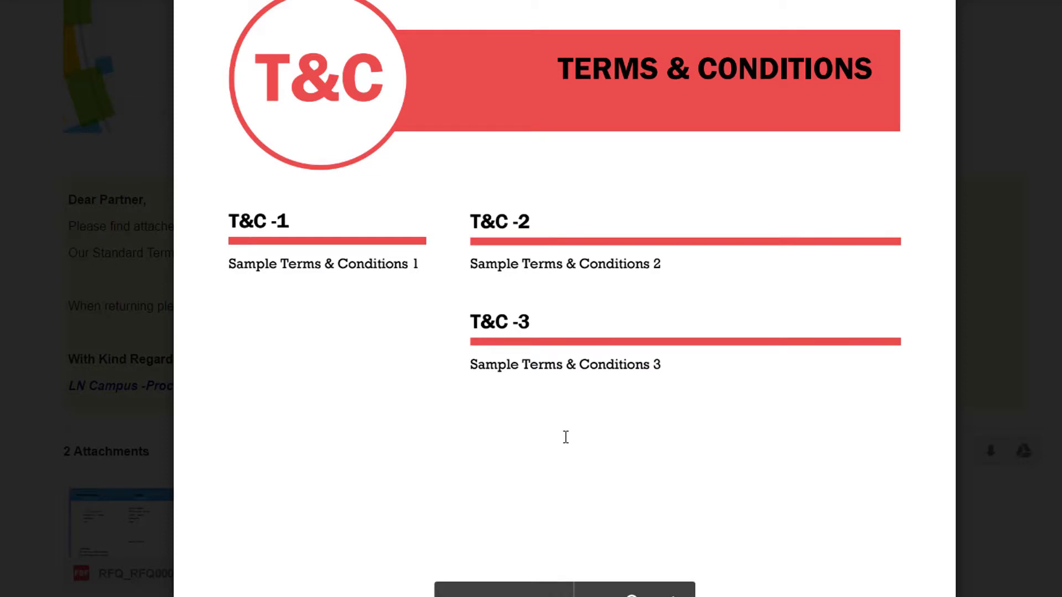
left_click(970, 509)
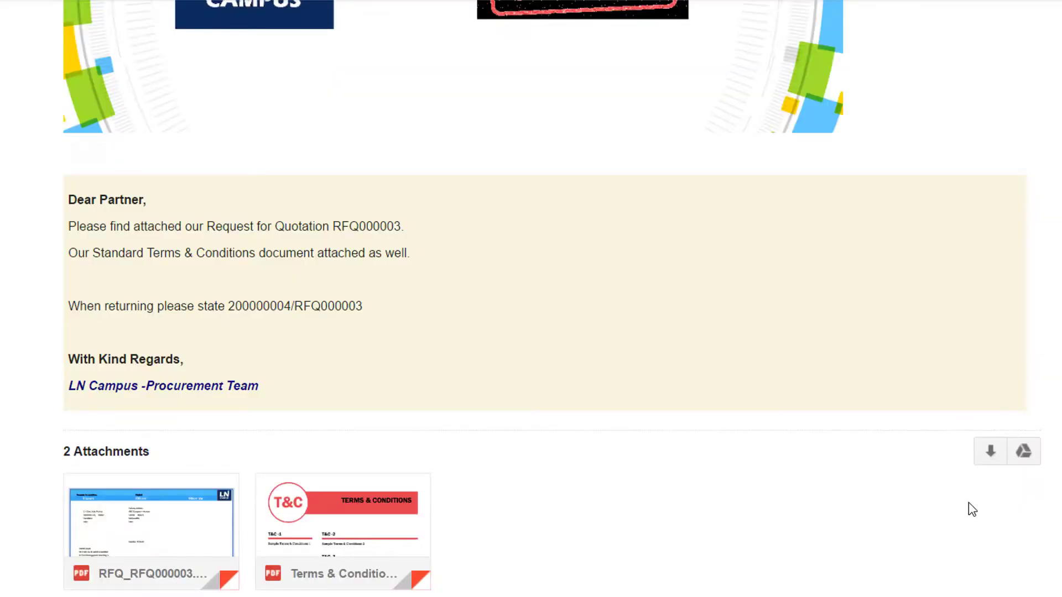